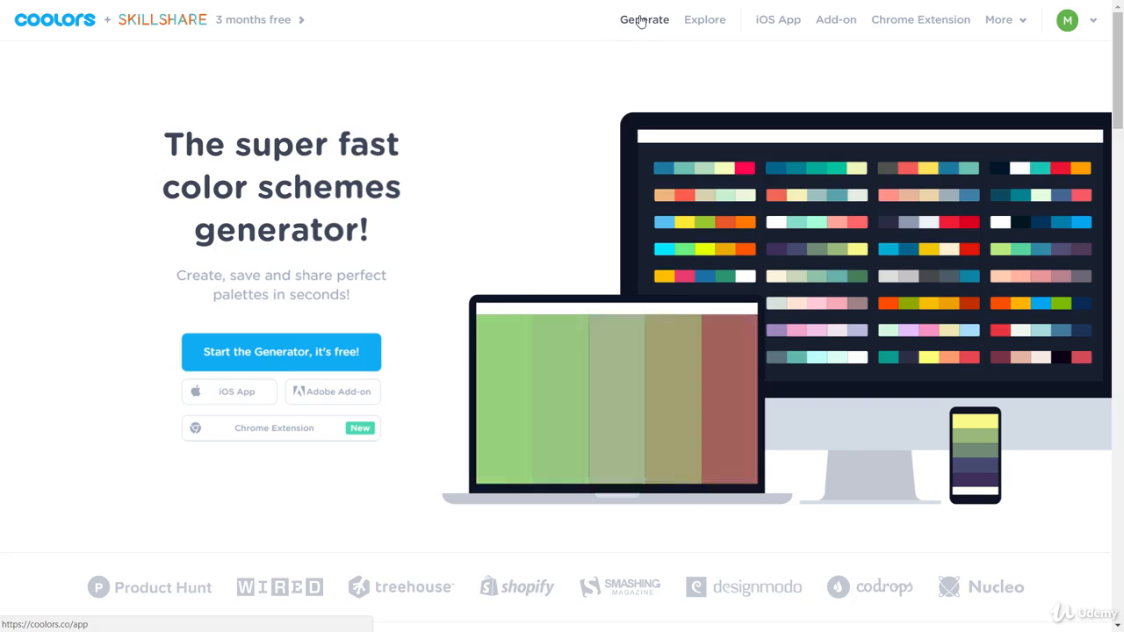
# Open the Coolors generator showing the palette #FFBA49, #20A39E, #EF5B5B, #23001E, #A4A9AD
pyautogui.click(639, 24)
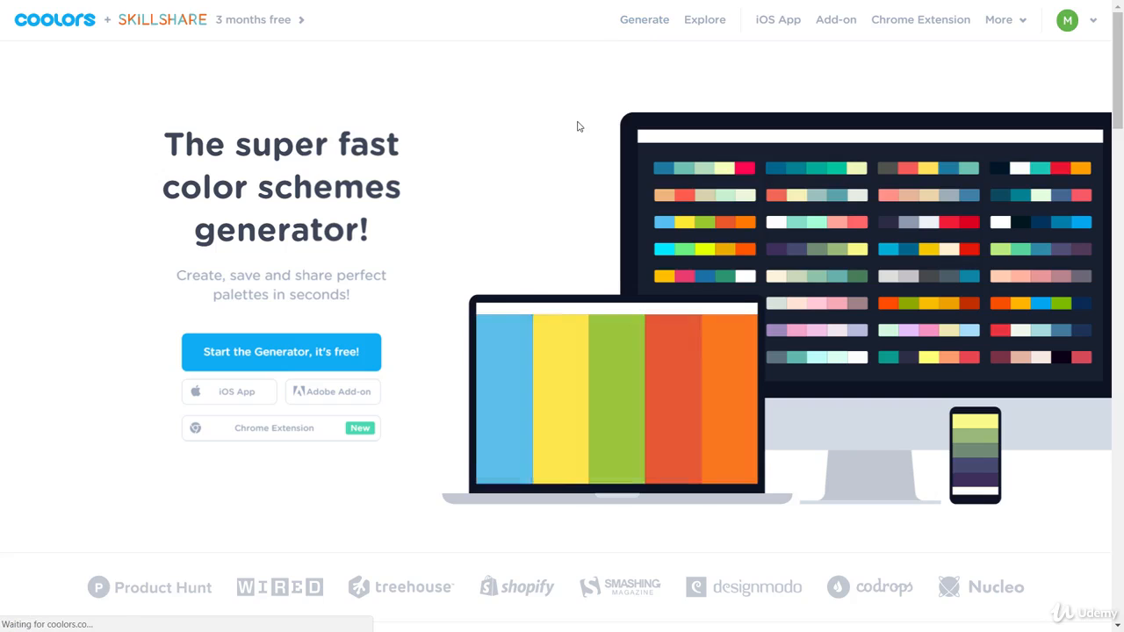
pyautogui.click(638, 22)
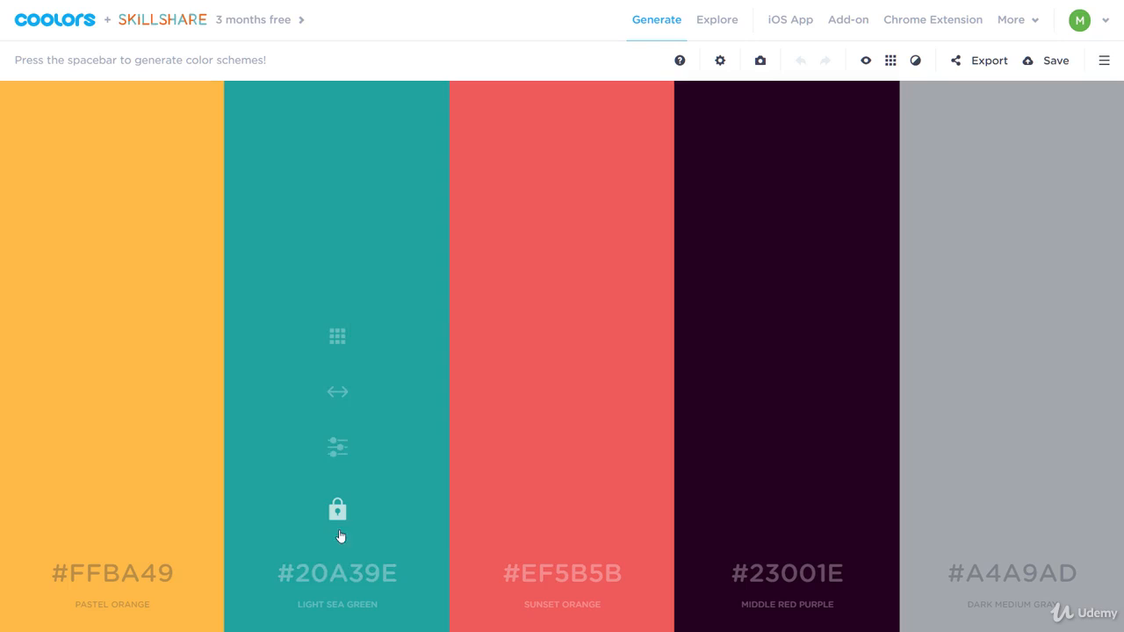
# Start editing the teal #20A39E hex code in the second Coolors column
pyautogui.click(339, 572)
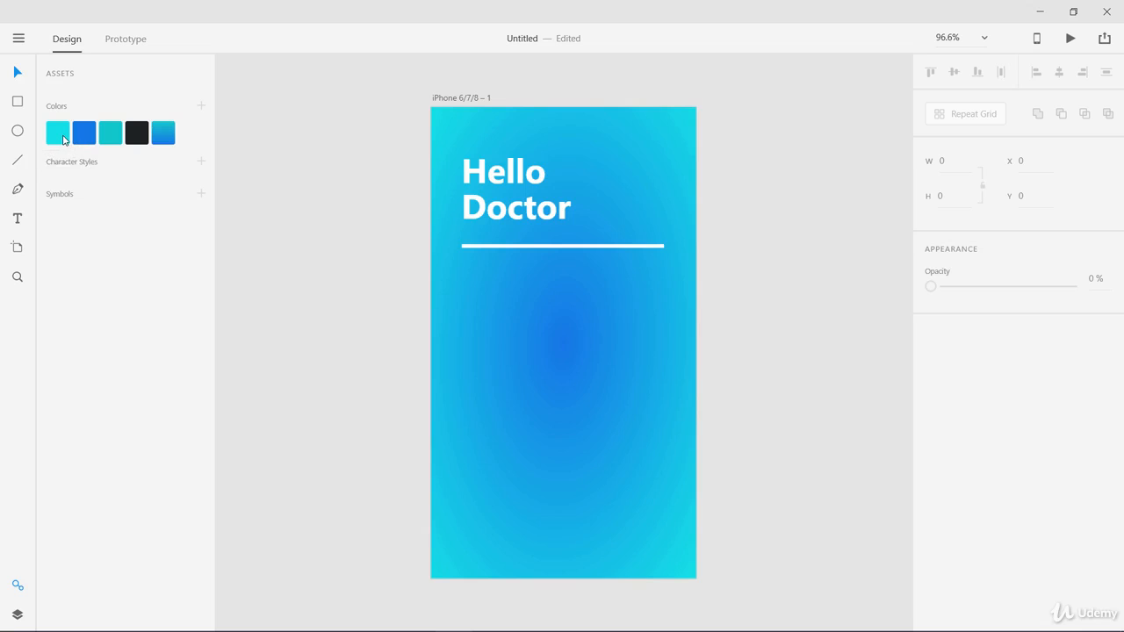
# Copy the XD cyan swatch code #16E0E6 and apply it to the second Coolors column
pyautogui.rightClick(64, 136)
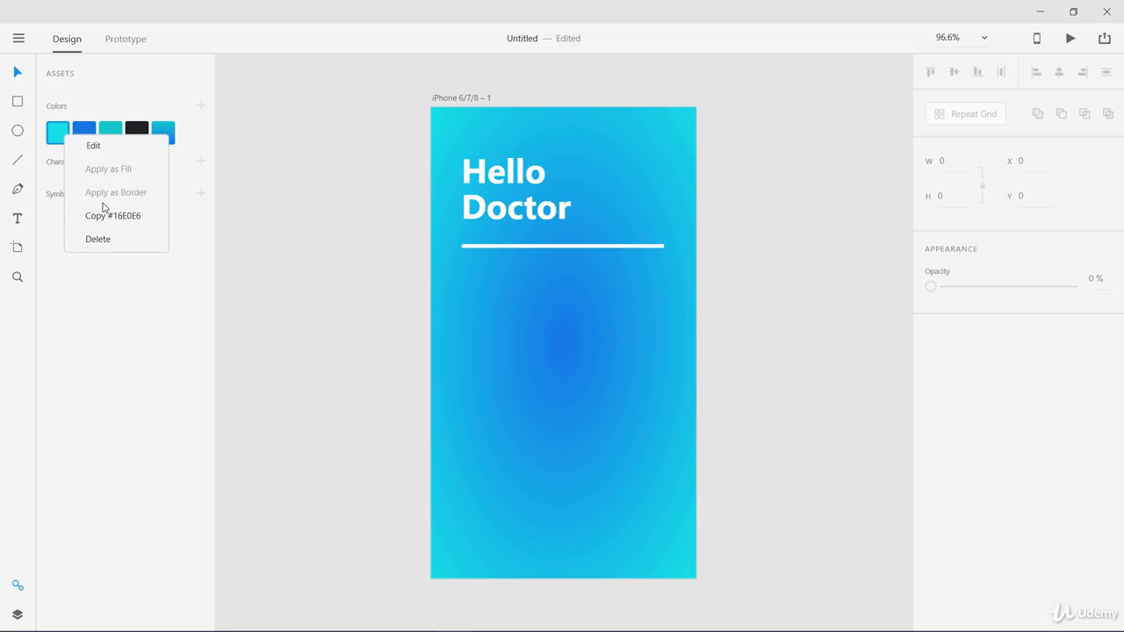
pyautogui.click(107, 221)
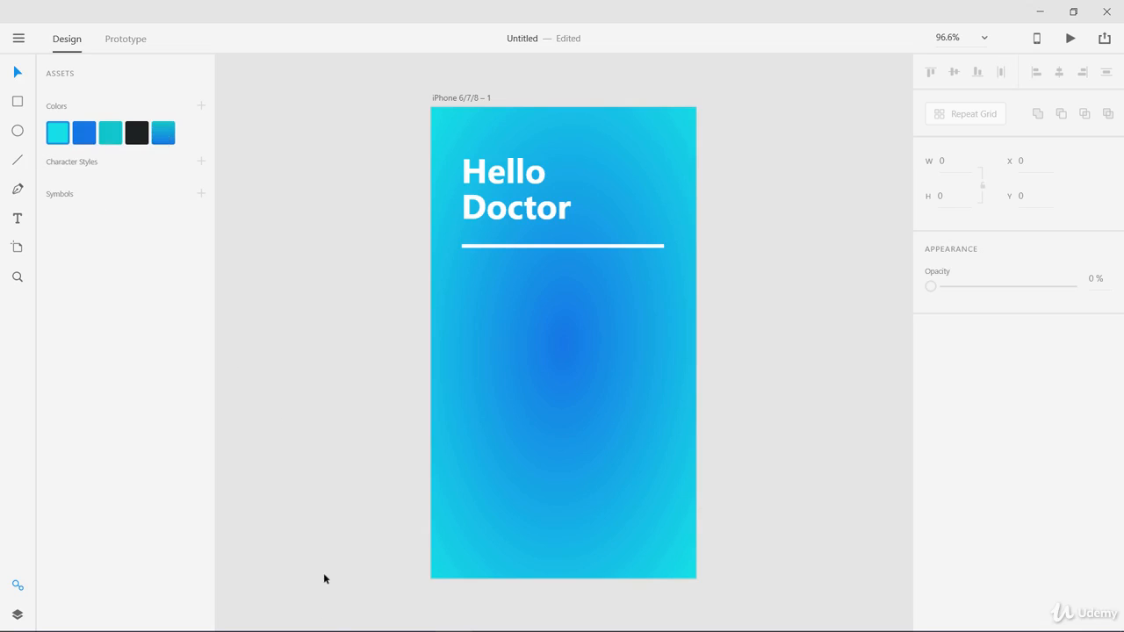
pyautogui.click(237, 618)
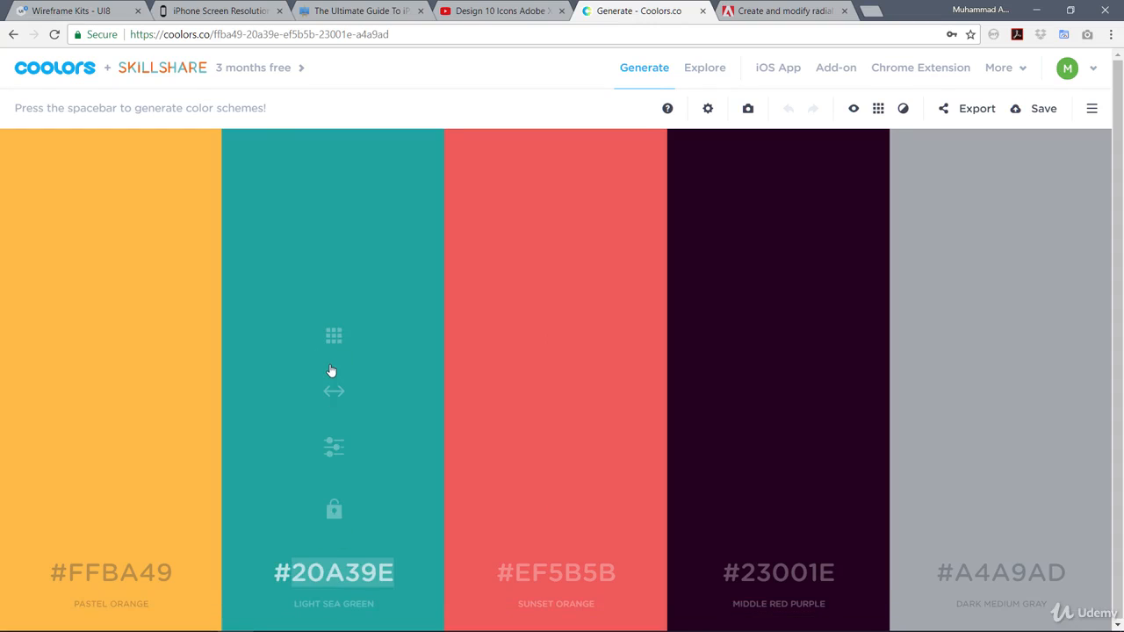
pyautogui.write('16E0E6')
pyautogui.press('F11')
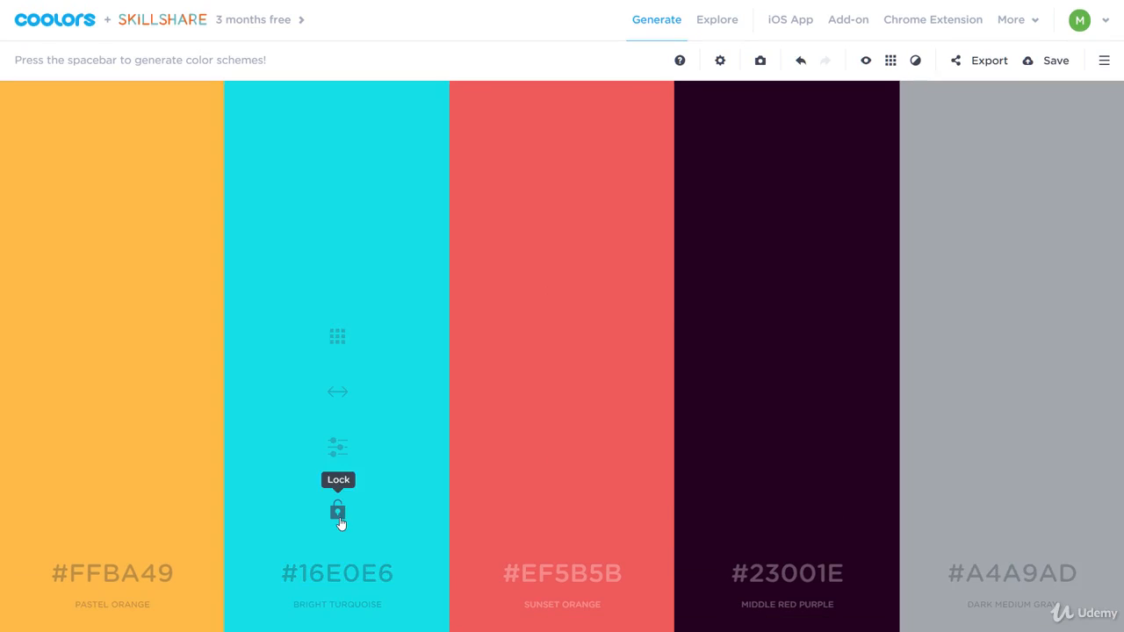
# Lock the turquoise column and paste #1677E6 into the fourth column's hex code
pyautogui.click(338, 514)
pyautogui.click(337, 508)
pyautogui.click(790, 577)
pyautogui.write('#1677E6')
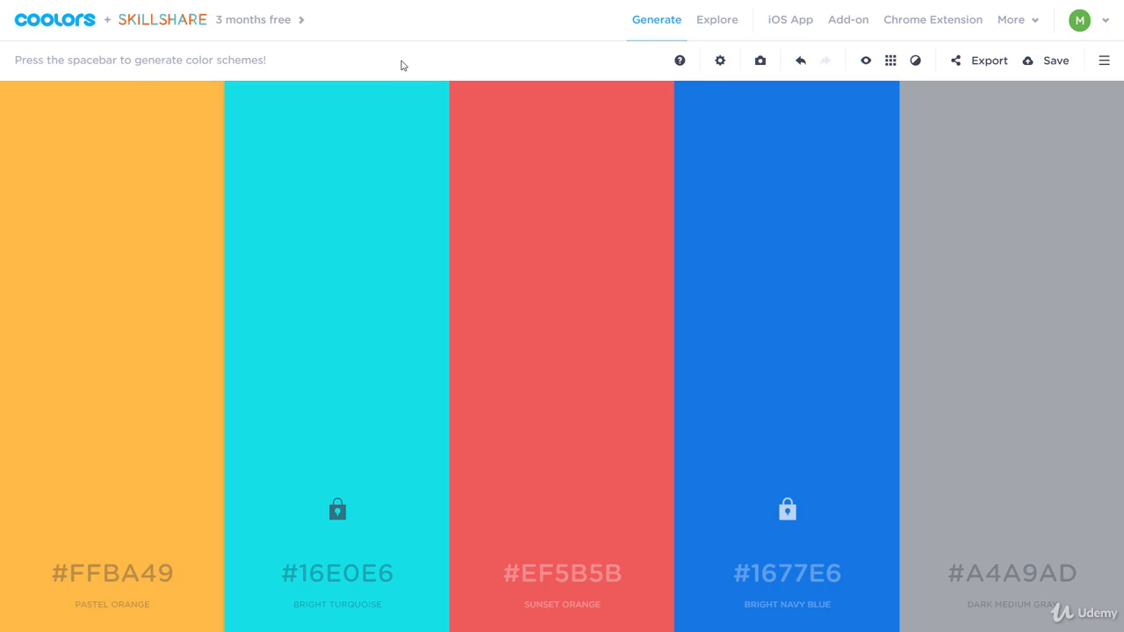
# Regenerate the unlocked colours and lock Gunmetal #2A2D34 in the first column
pyautogui.press('space')
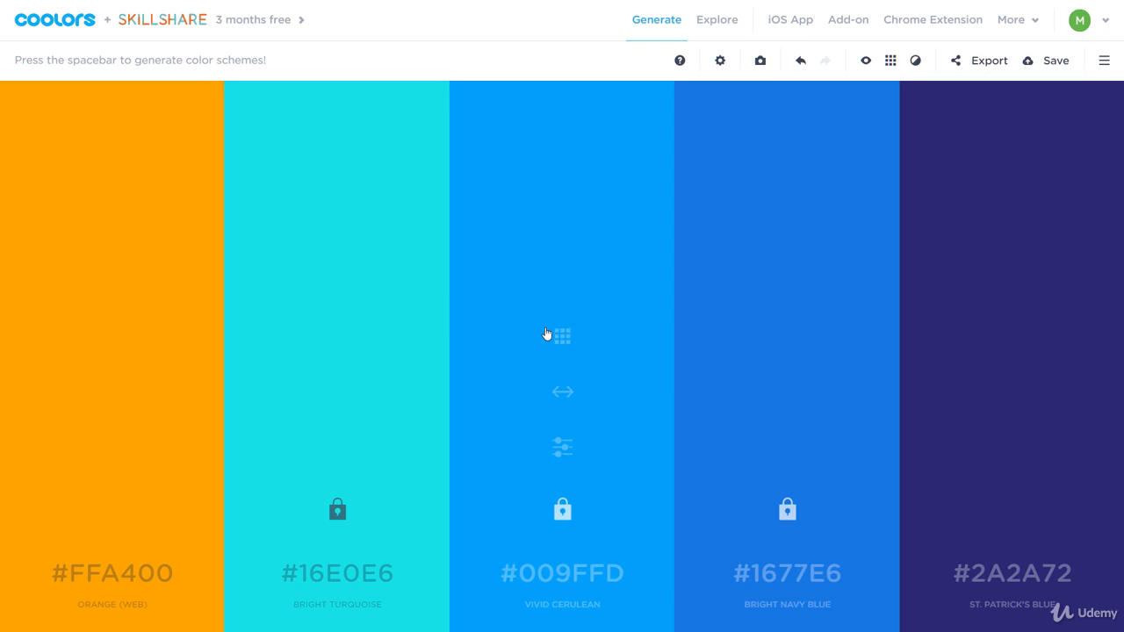
pyautogui.press('space')
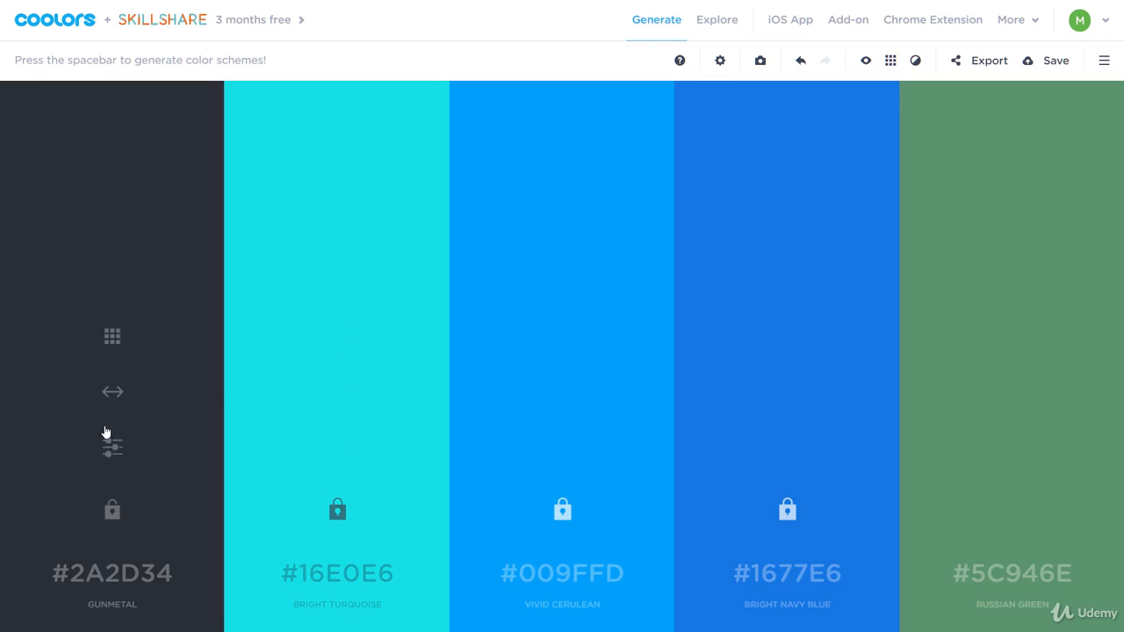
pyautogui.click(112, 510)
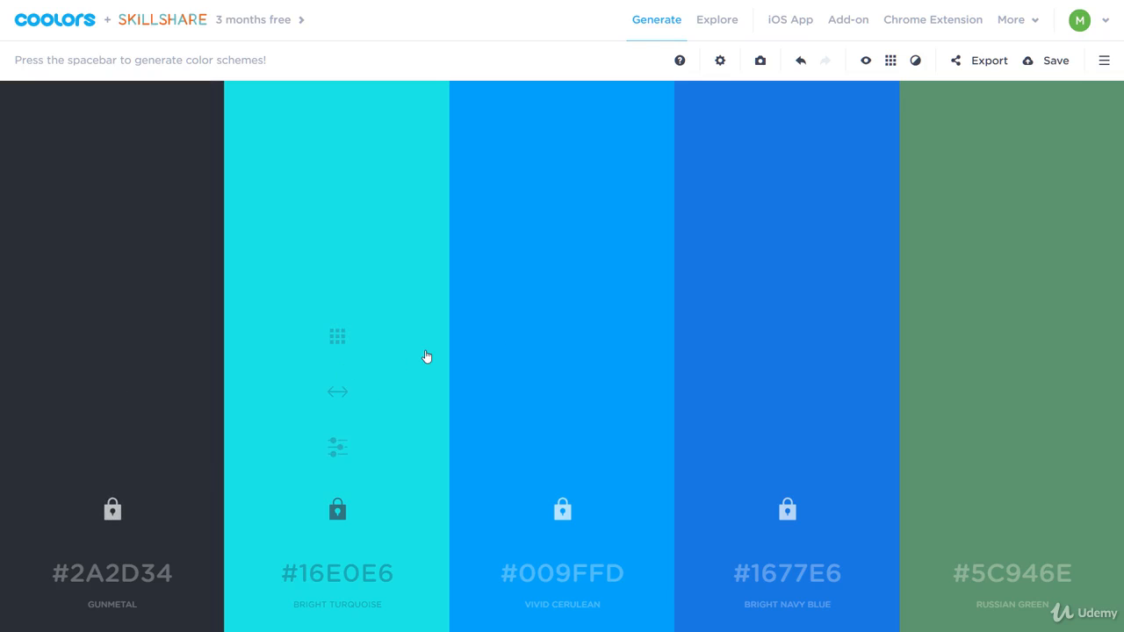
# Regenerate the fifth column until Pearl #E5F2C9 appears, then lock it
pyautogui.press('space')
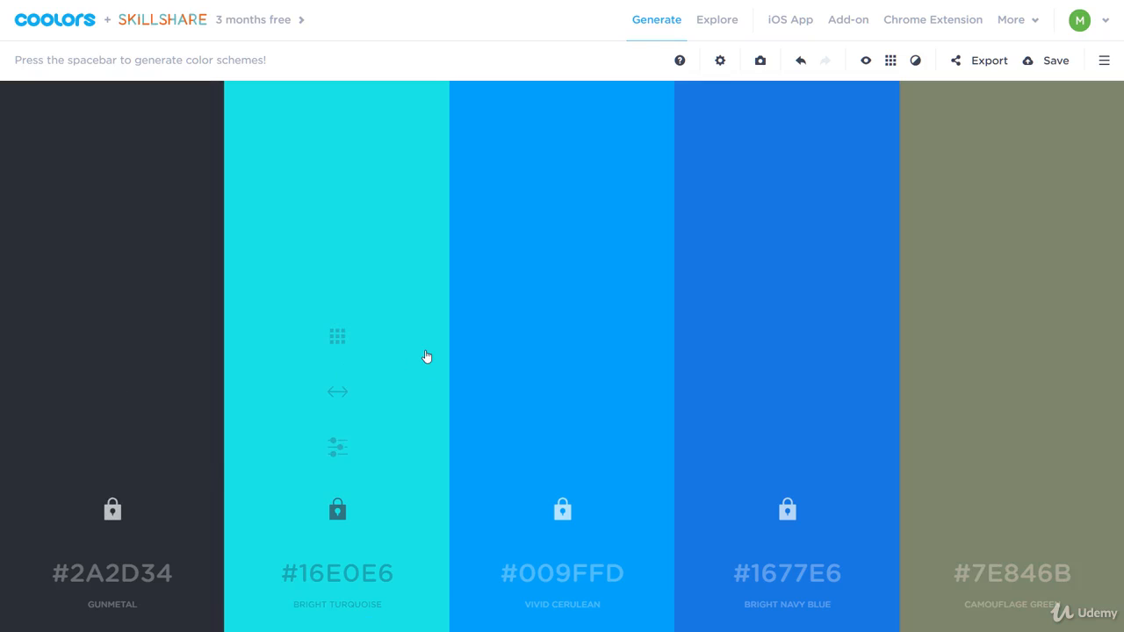
pyautogui.press('space')
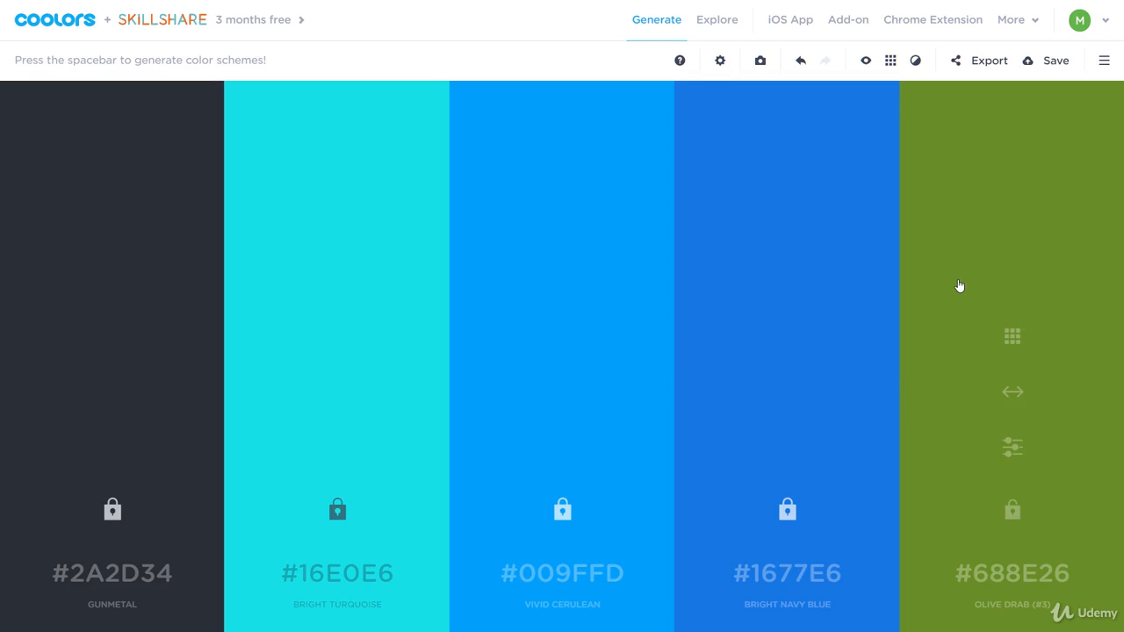
pyautogui.press('space')
pyautogui.press('space')
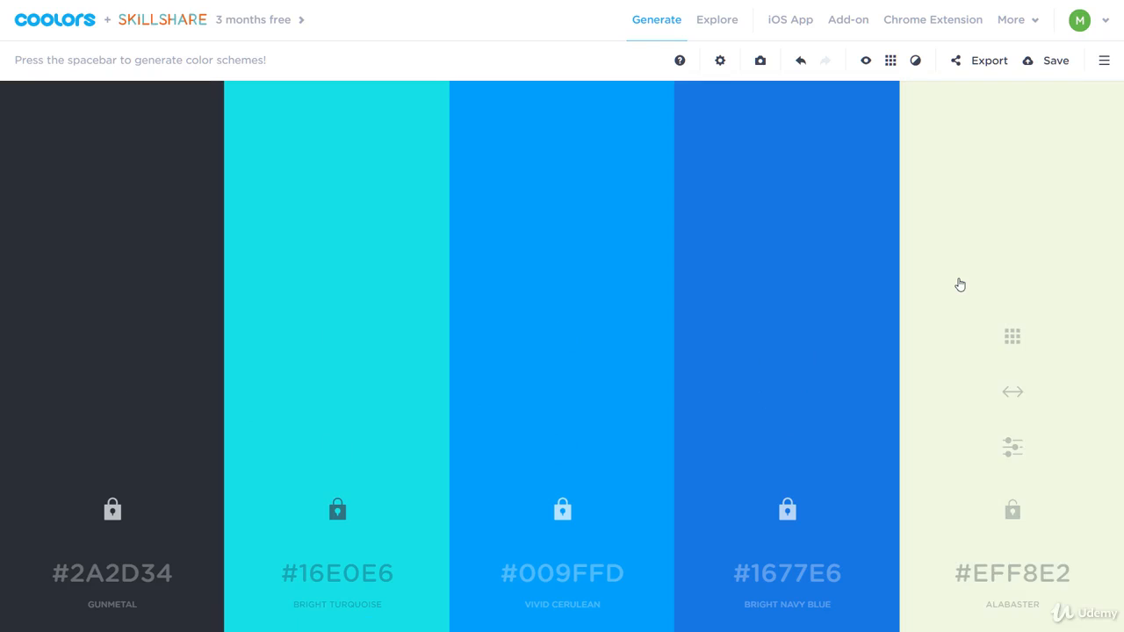
pyautogui.press('space')
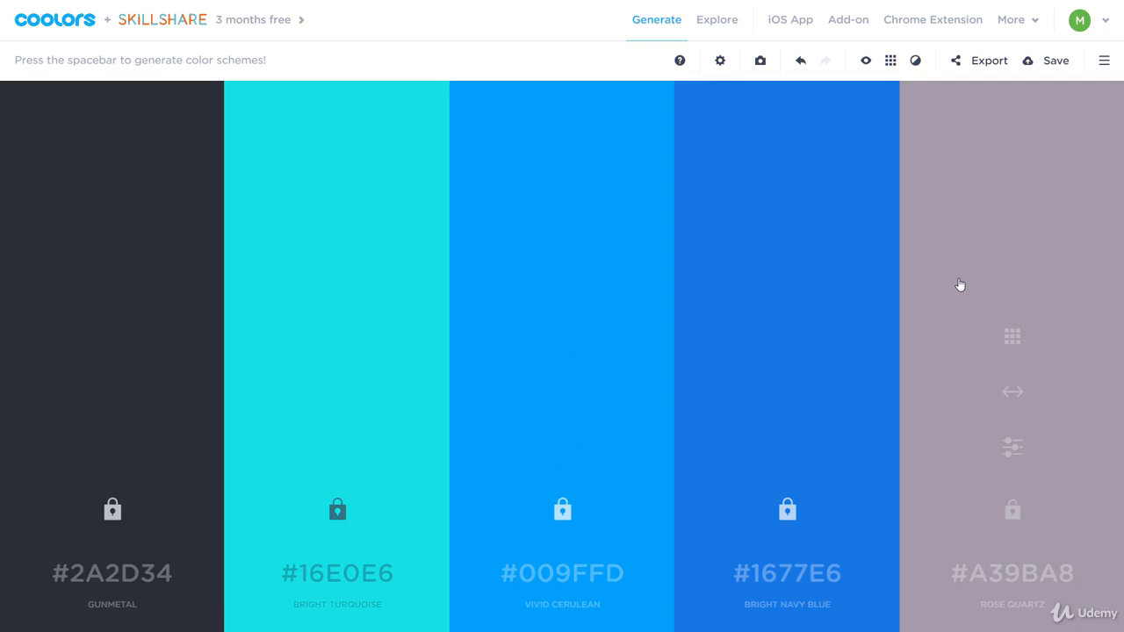
pyautogui.press('space')
pyautogui.press('space')
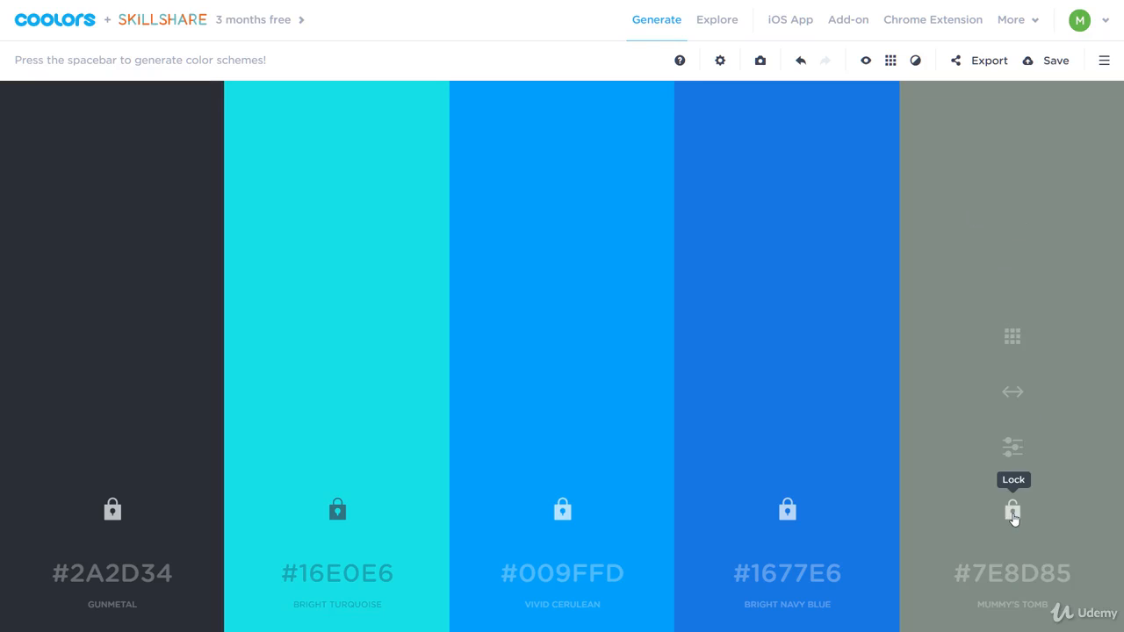
pyautogui.press('space')
pyautogui.press('space')
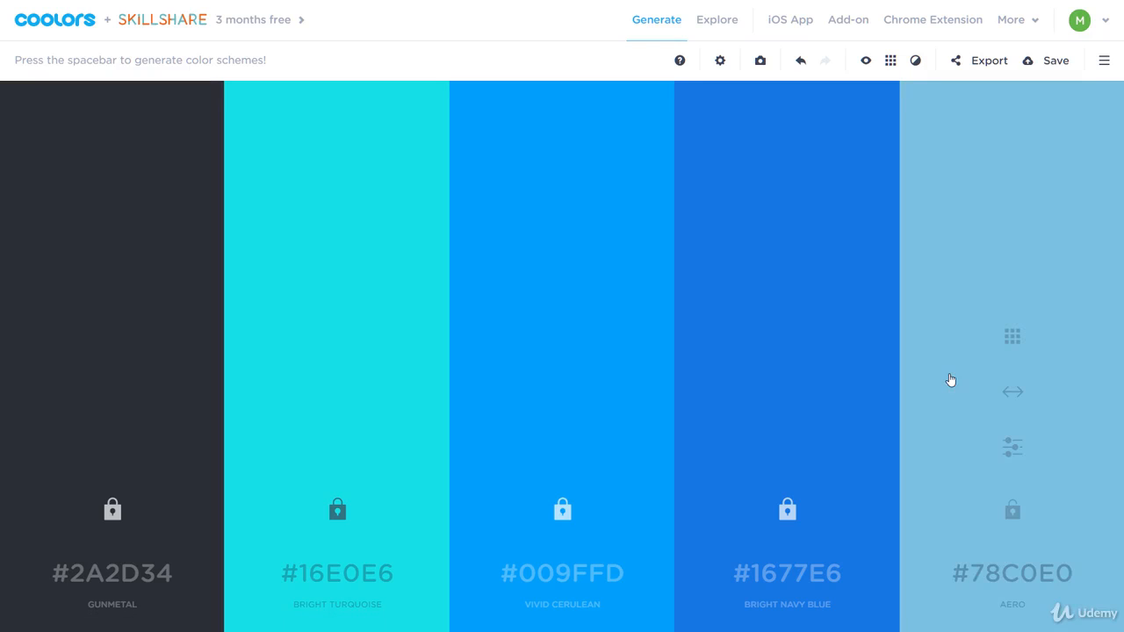
pyautogui.press('space')
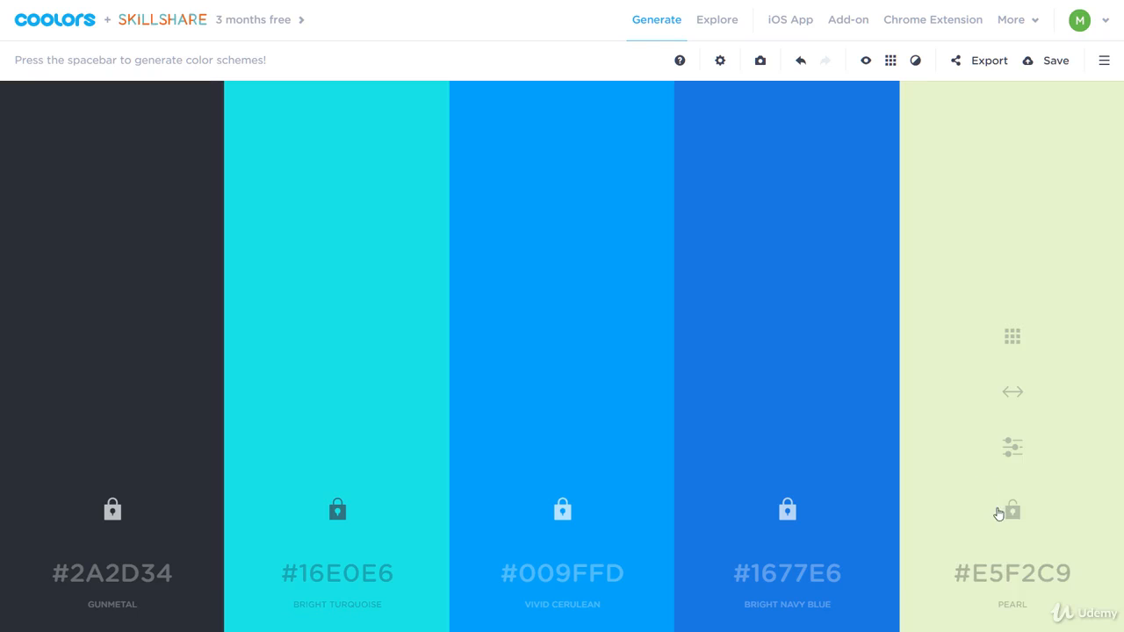
pyautogui.click(1011, 513)
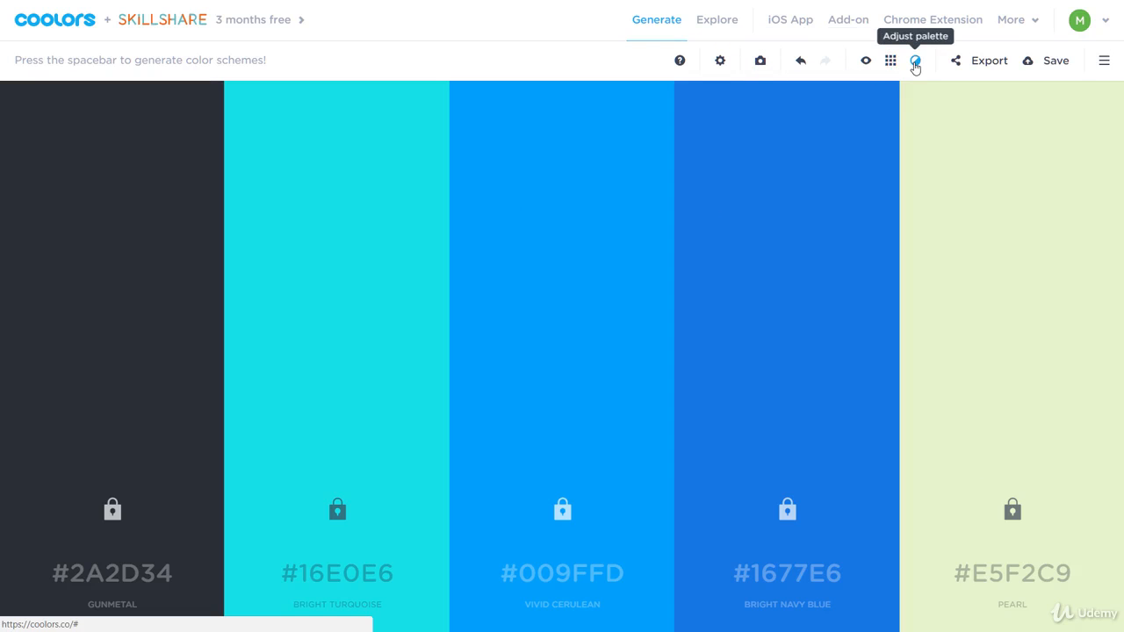
# Export the palette as SVG and reveal palette.svg (902 bytes) in the Downloads folder
pyautogui.click(988, 63)
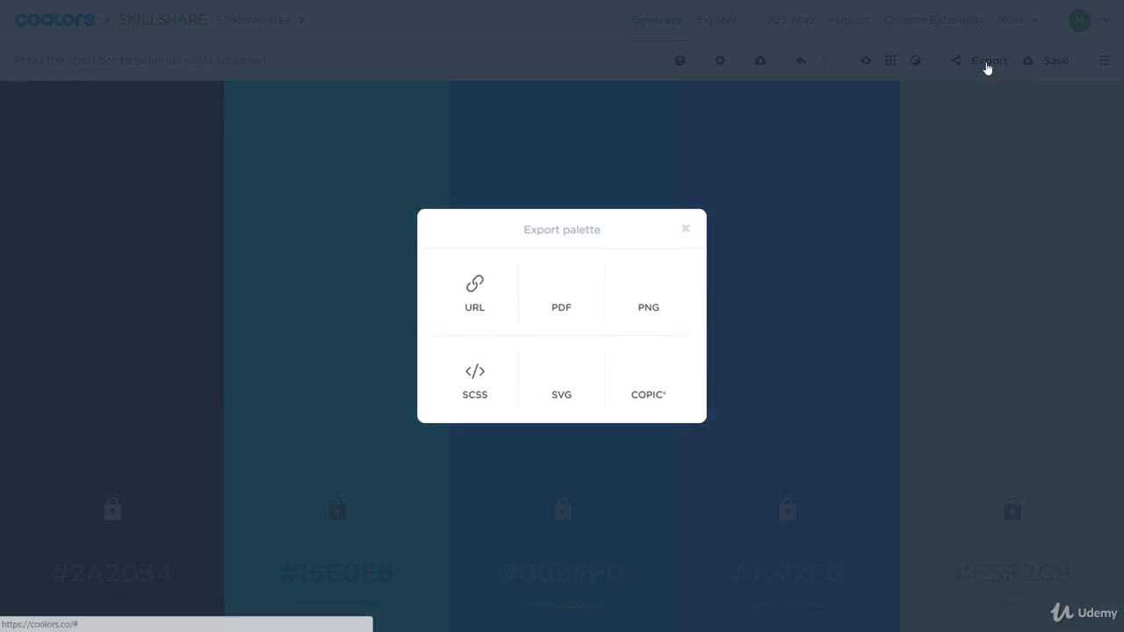
pyautogui.click(563, 377)
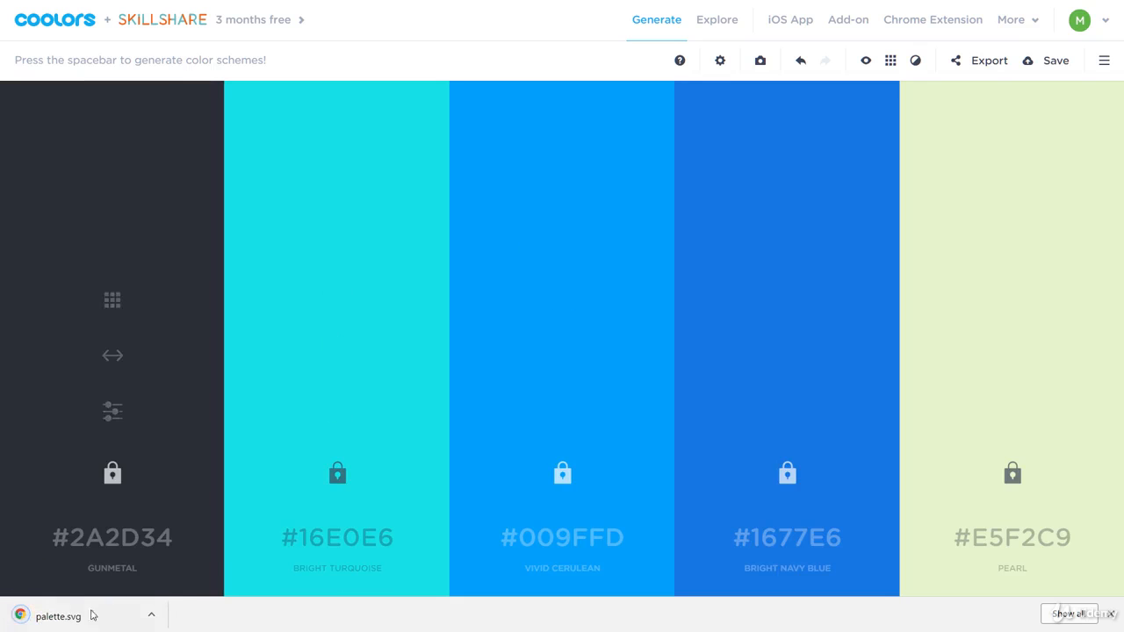
pyautogui.click(151, 615)
pyautogui.click(163, 575)
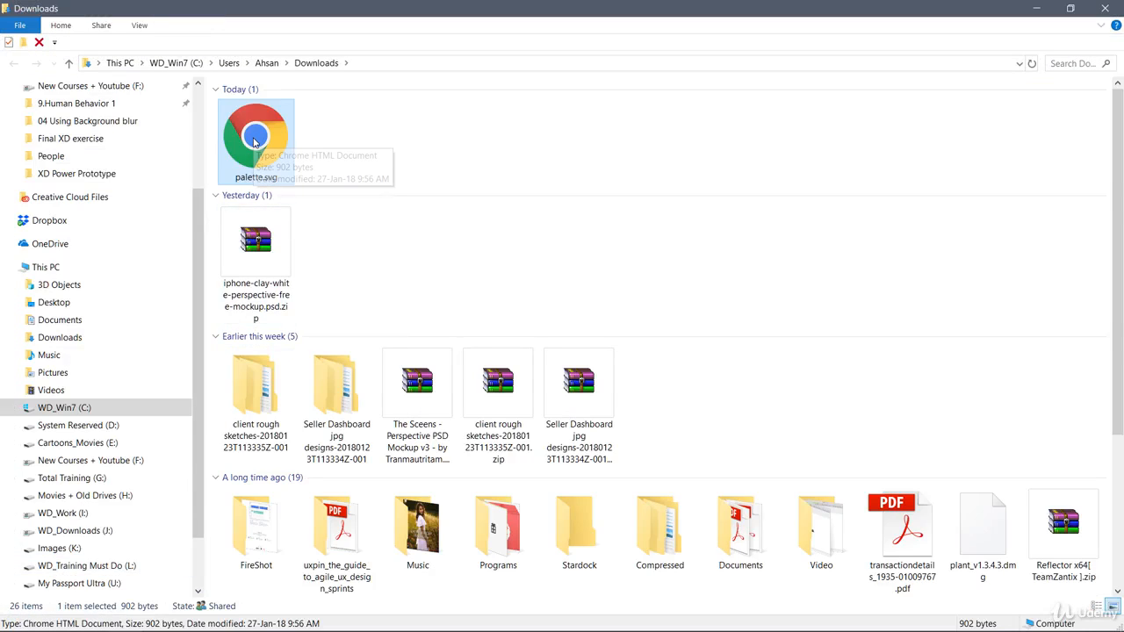
# Import palette.svg onto the iPhone artboard and move the swatch group up onto it
pyautogui.moveTo(257, 141); pyautogui.dragTo(309, 409)
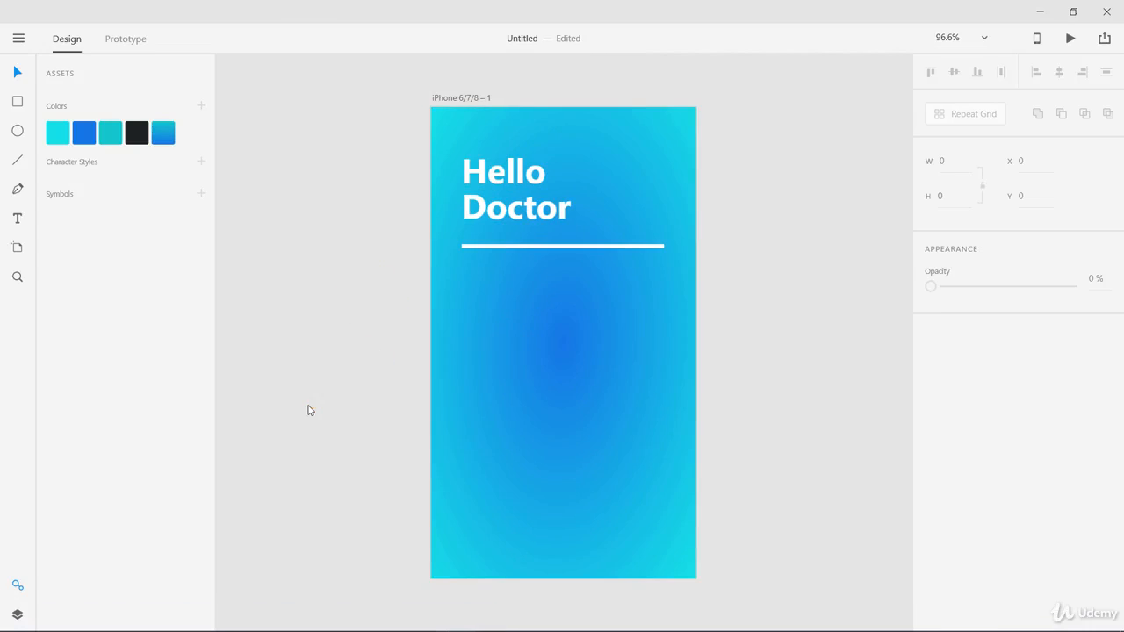
pyautogui.click(348, 289)
pyautogui.moveTo(423, 449); pyautogui.dragTo(646, 341)
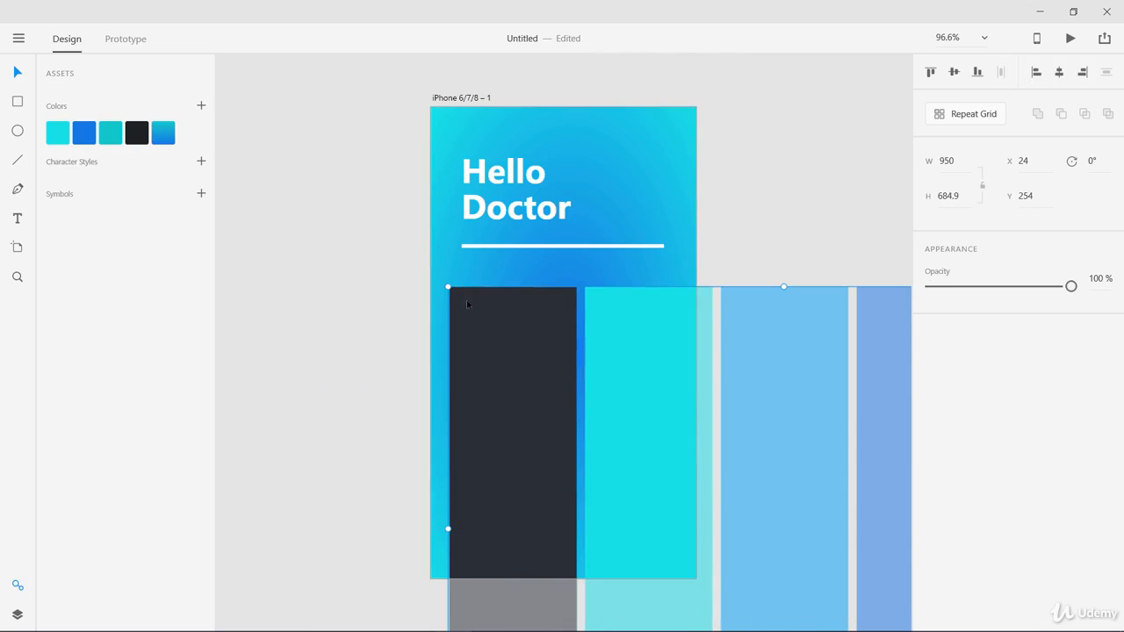
# Scale the swatch group down proportionally into the artboard's lower half and select the background rectangle
pyautogui.press('capslock')
pyautogui.moveTo(447, 285); pyautogui.dragTo(616, 378)
pyautogui.press('capslock')
pyautogui.moveTo(682, 420); pyautogui.dragTo(468, 307)
pyautogui.press('capslock')
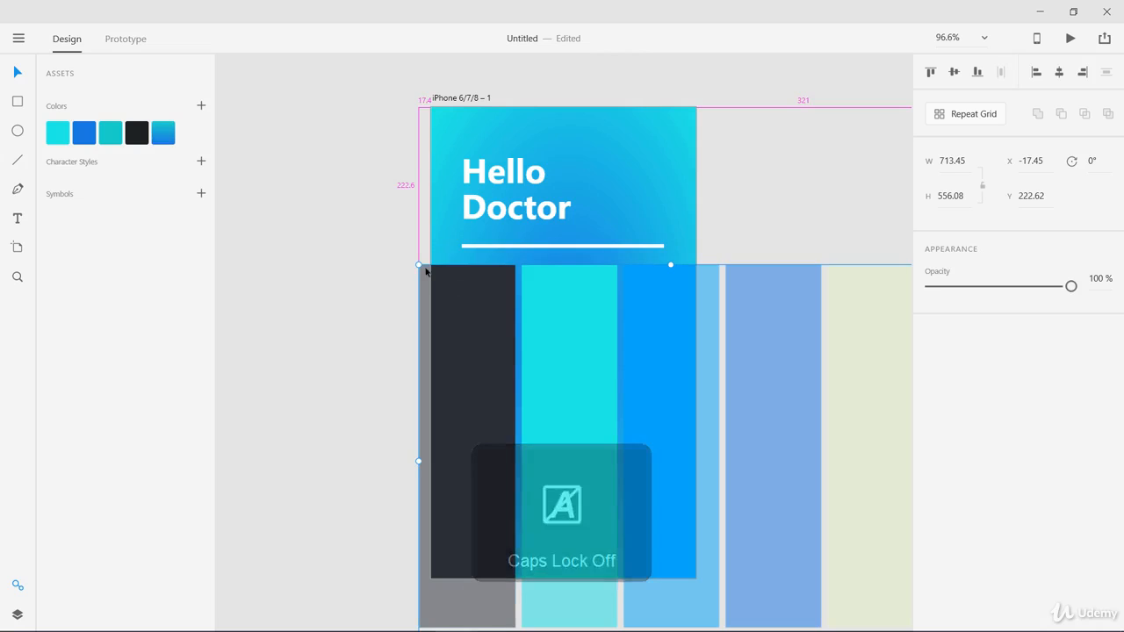
pyautogui.moveTo(419, 264); pyautogui.dragTo(564, 377)
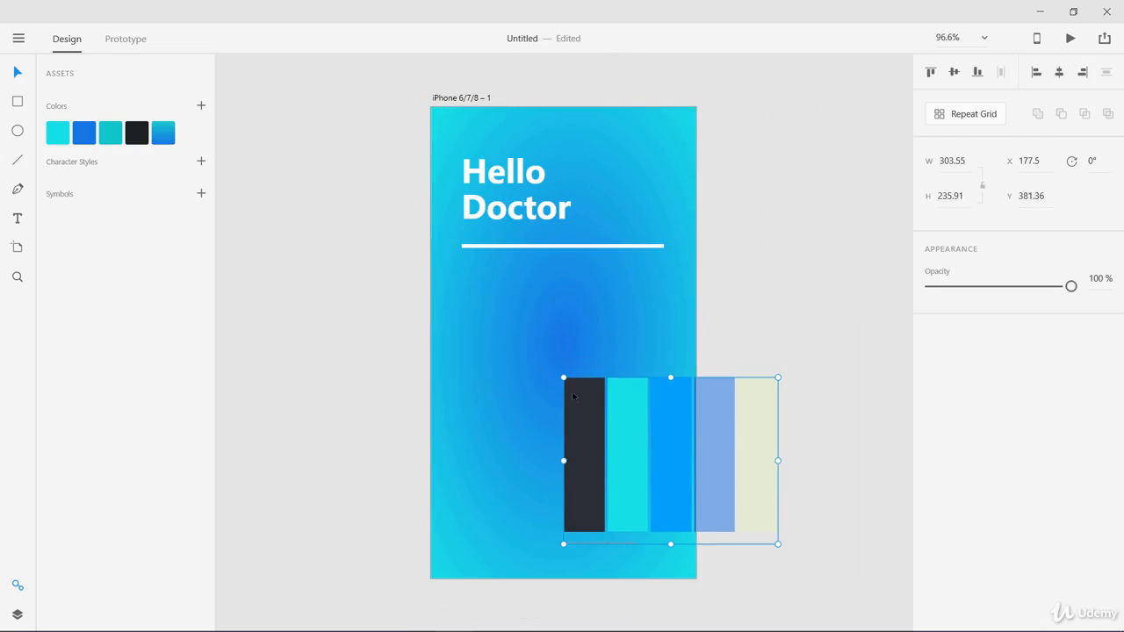
pyautogui.moveTo(634, 424); pyautogui.dragTo(534, 374)
pyautogui.click(544, 283)
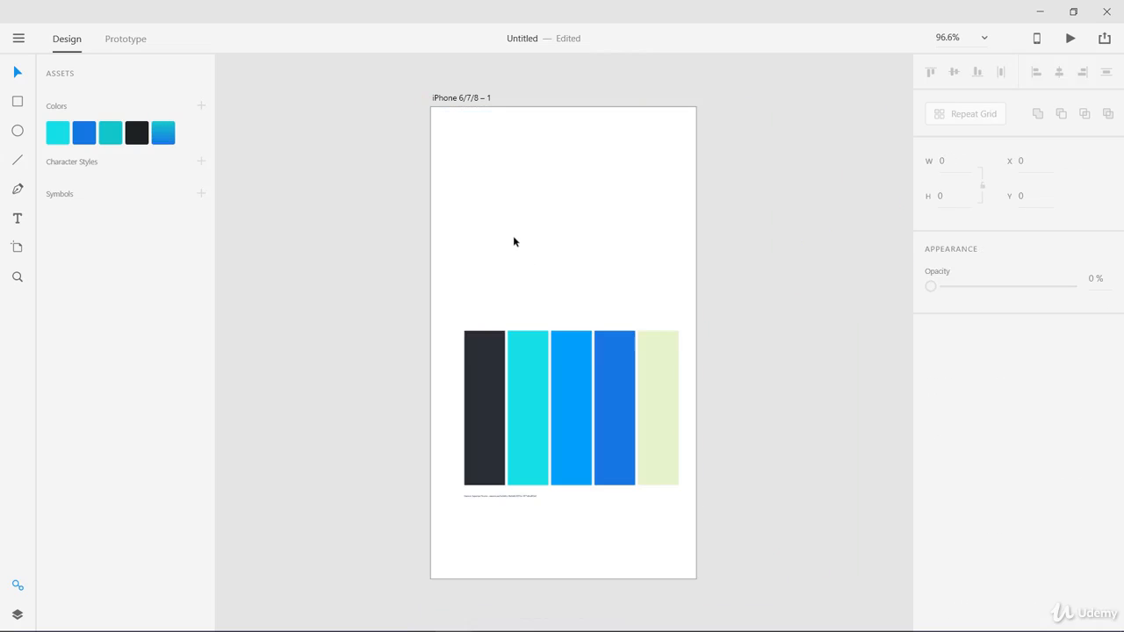
# Delete the invisible text box and move the swatch group up to Y 109.36
pyautogui.moveTo(453, 138); pyautogui.dragTo(640, 287)
pyautogui.press('Delete')
pyautogui.moveTo(616, 364); pyautogui.dragTo(604, 229)
# Inspect the blue, third, cyan and dark swatches' fill colours, then deselect everything
pyautogui.doubleClick(605, 234)
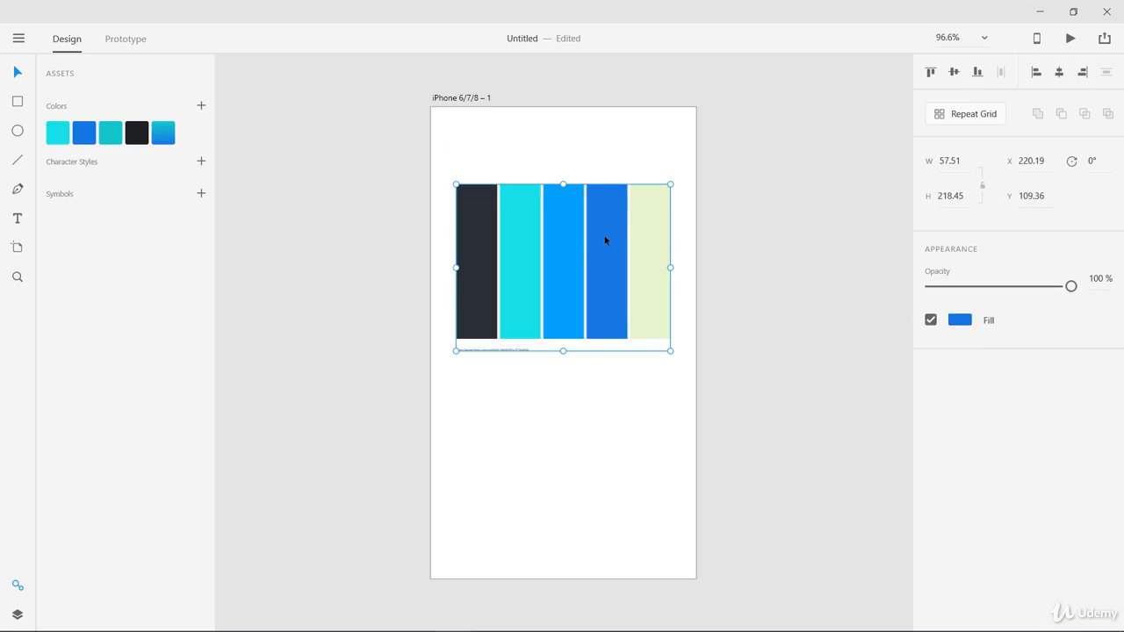
pyautogui.click(606, 403)
pyautogui.doubleClick(595, 298)
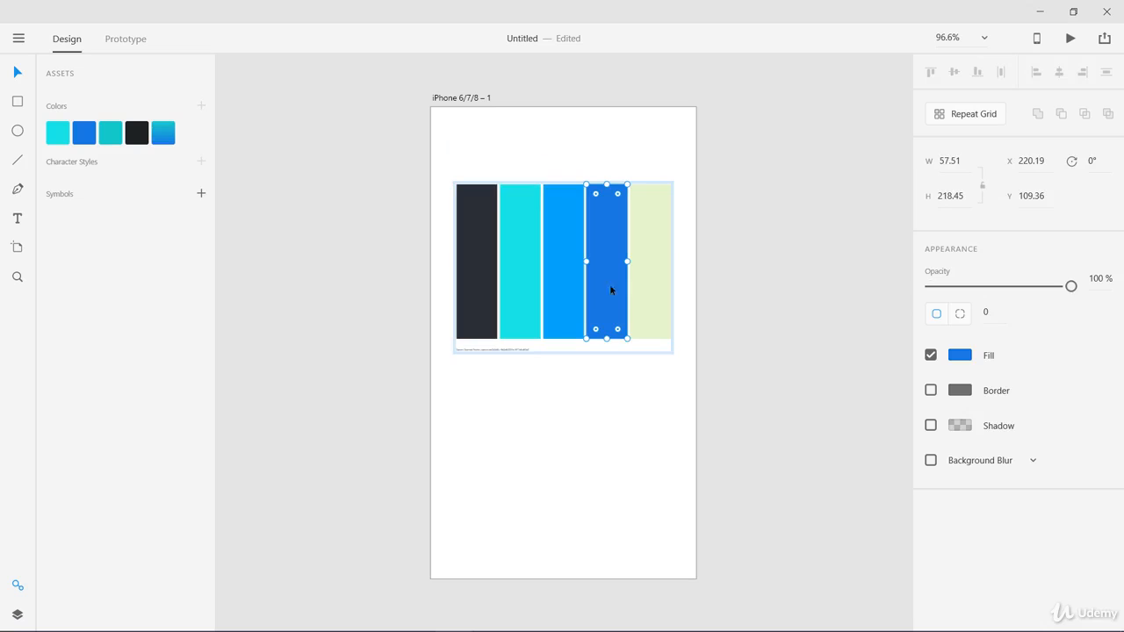
pyautogui.click(547, 286)
pyautogui.click(519, 286)
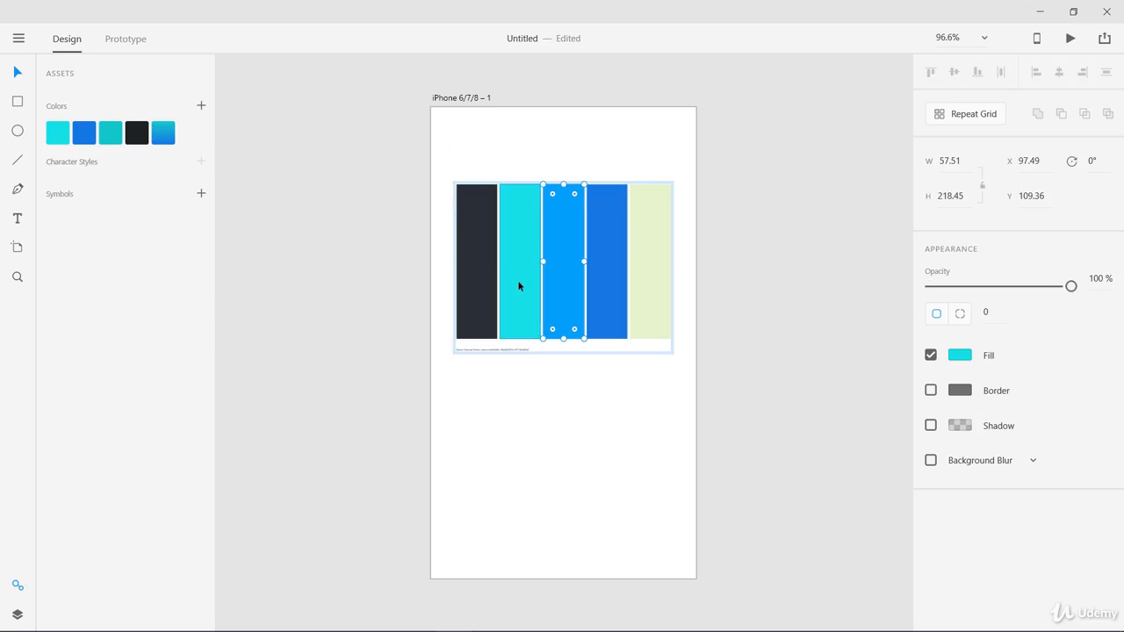
pyautogui.click(478, 282)
pyautogui.click(631, 396)
pyautogui.click(636, 303)
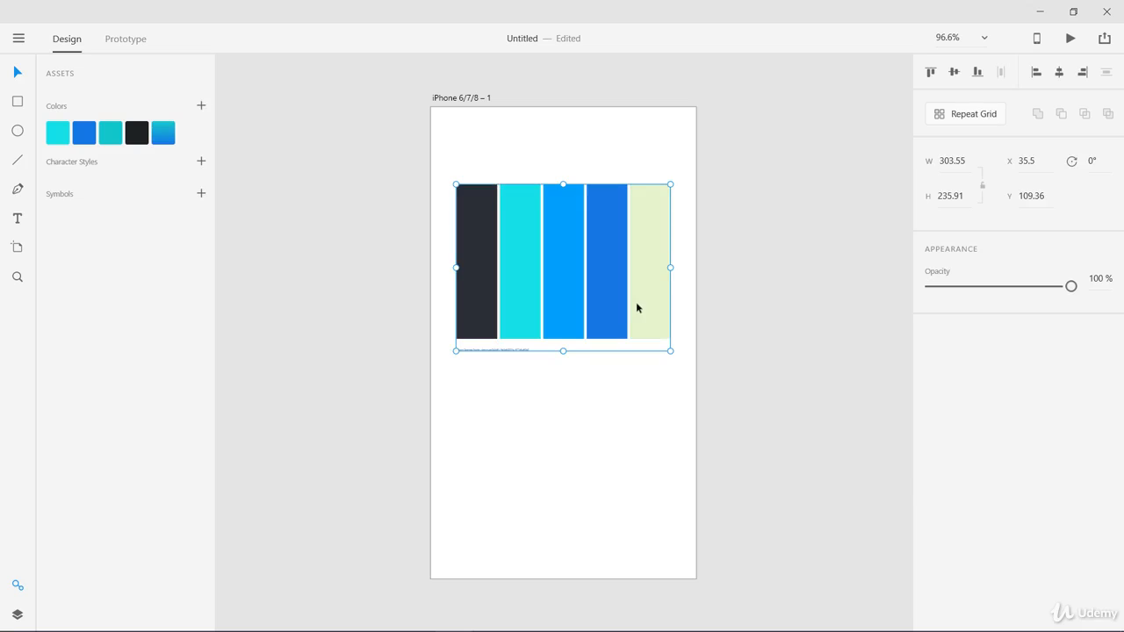
pyautogui.click(549, 392)
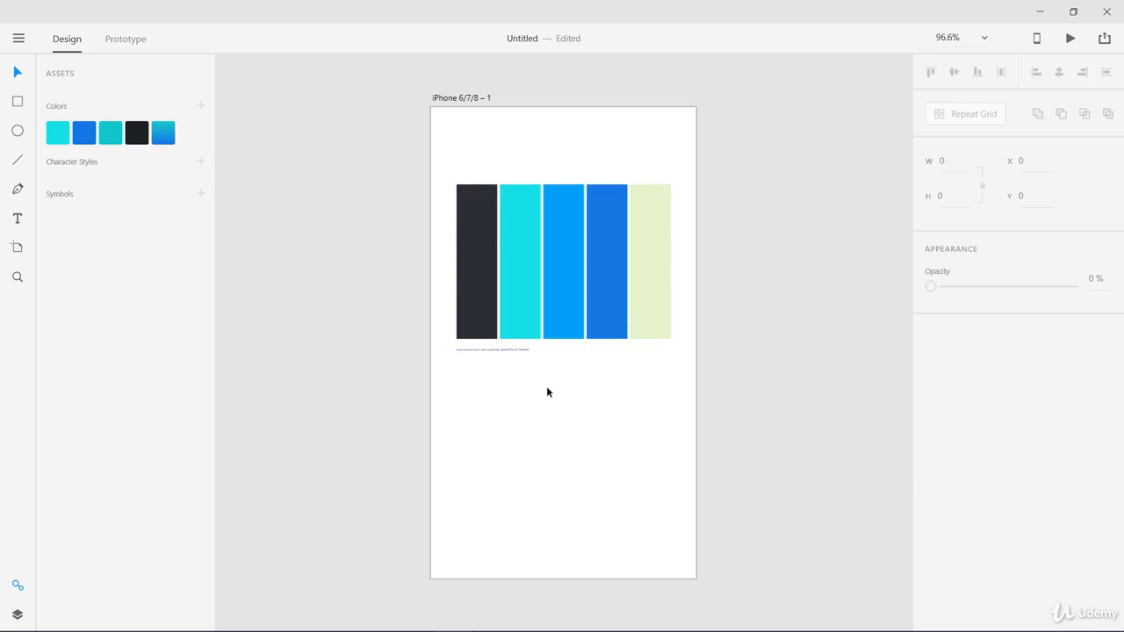